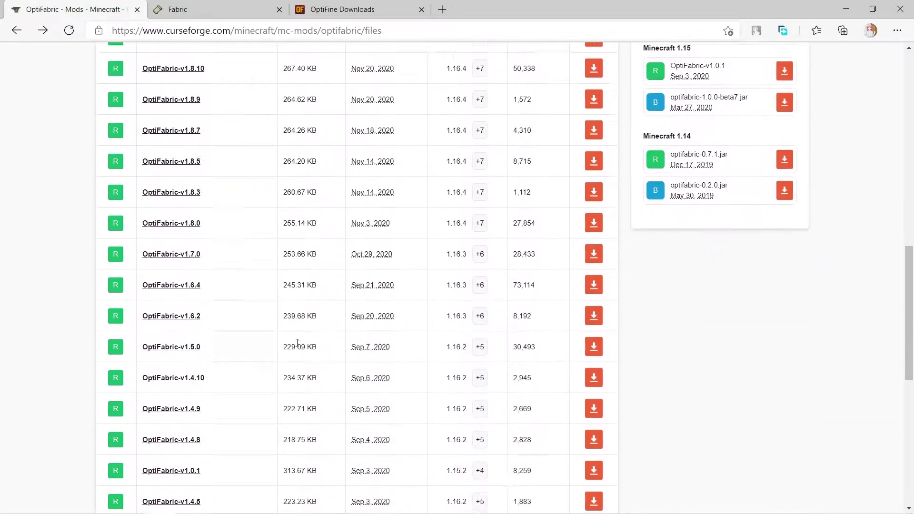
Open the OptiFine HD U G6 download page for Minecraft 1.16.5 from its mirror link and close that page.
scroll(181, 261, down, 20)
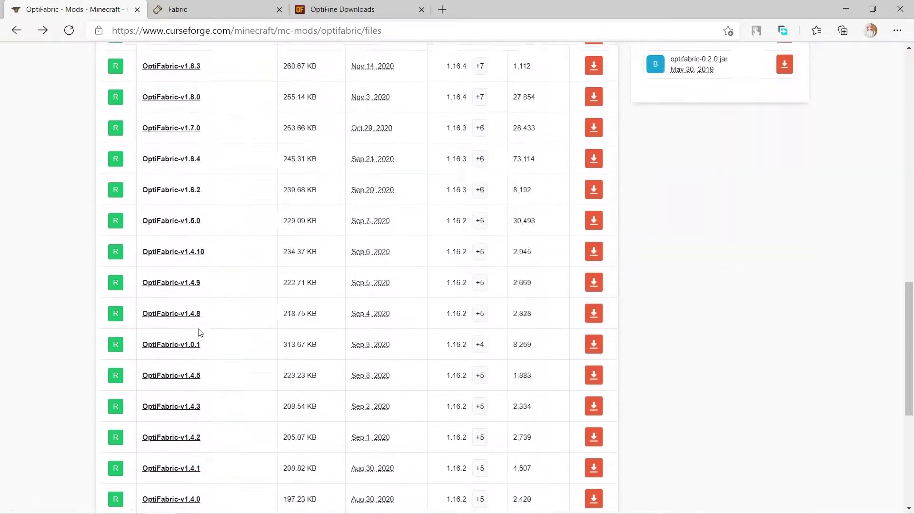
click(320, 10)
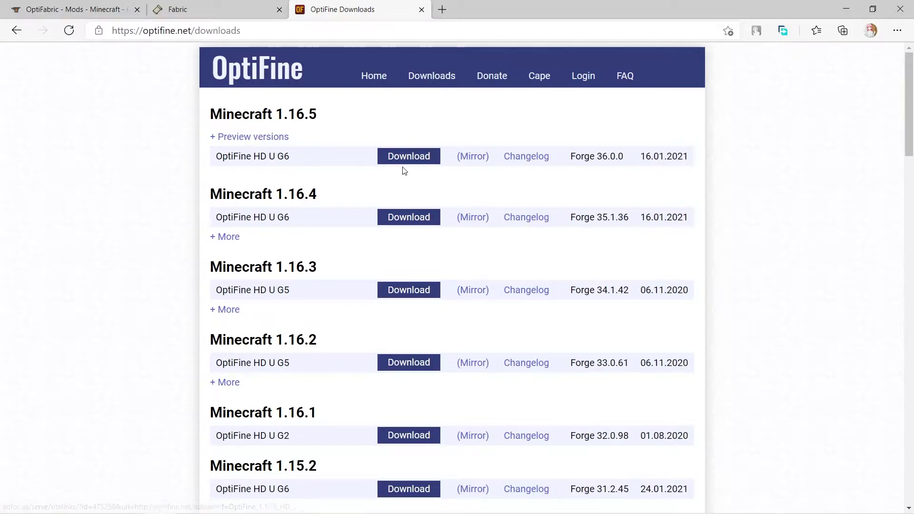
click(408, 152)
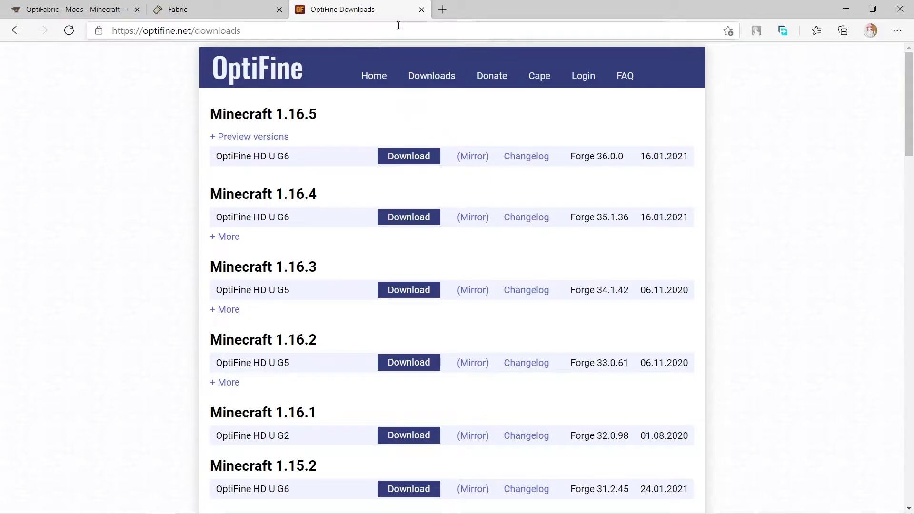
click(473, 157)
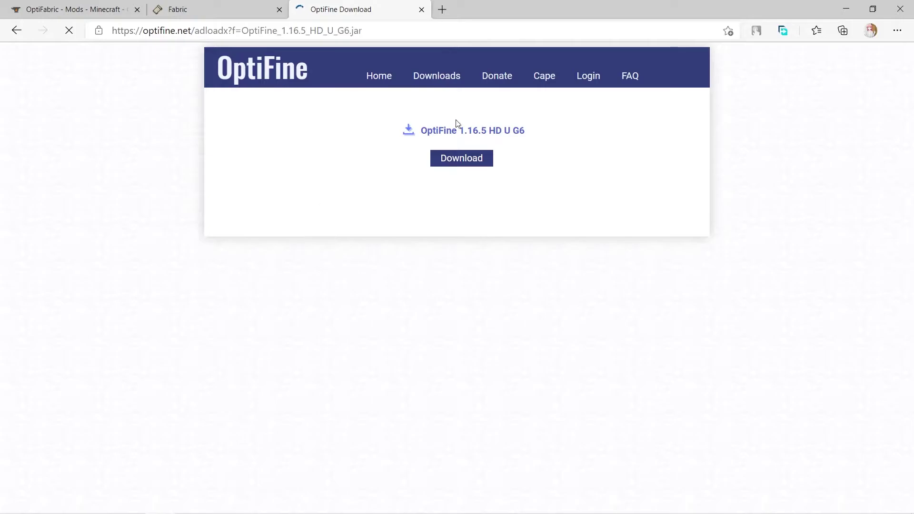
click(422, 9)
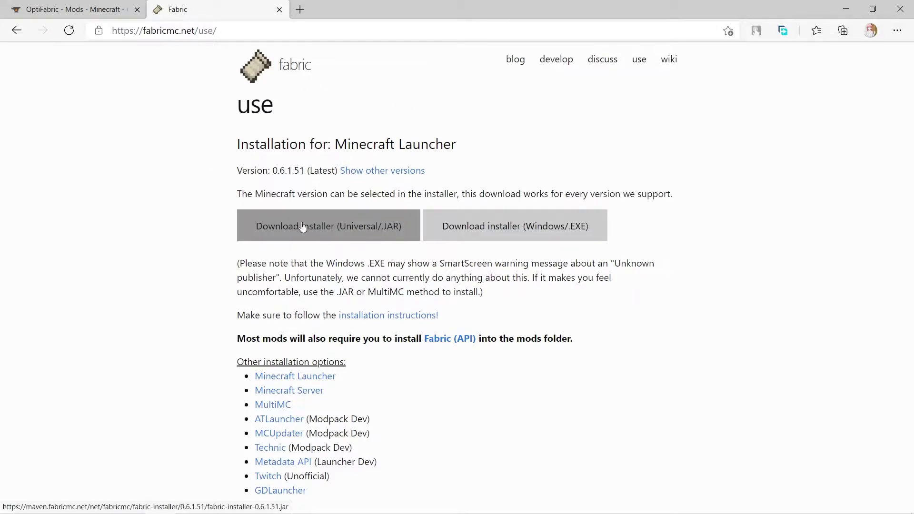
Download the universal Fabric installer 0.6.1.51 to D:/minecraft thing/mods/fabric and show the file in its folder.
click(357, 235)
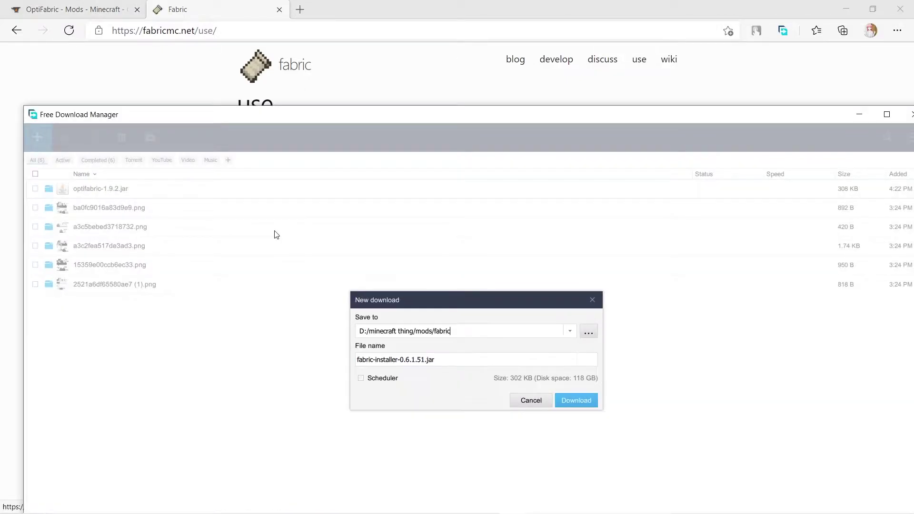
click(577, 401)
right_click(95, 216)
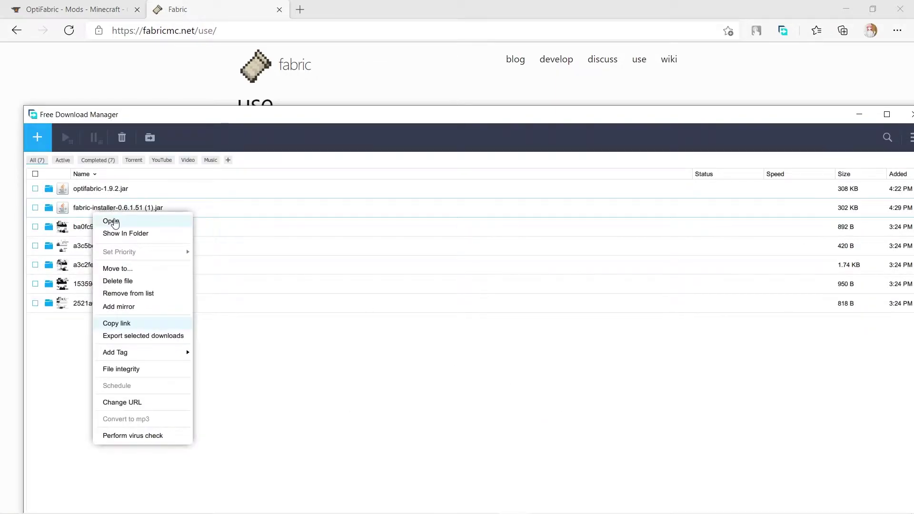
click(146, 233)
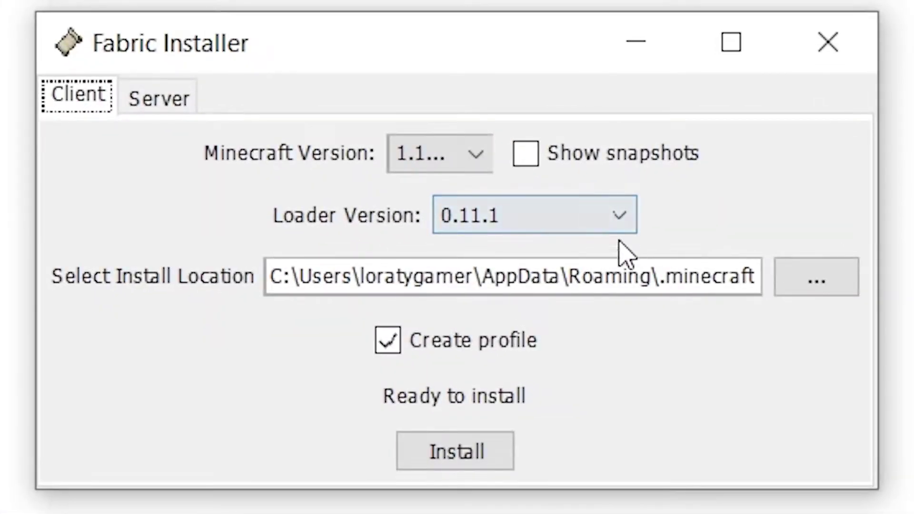
Choose Minecraft version 1.16.5 with loader version 0.11.1 for the Fabric client installation.
click(555, 222)
click(560, 220)
click(439, 137)
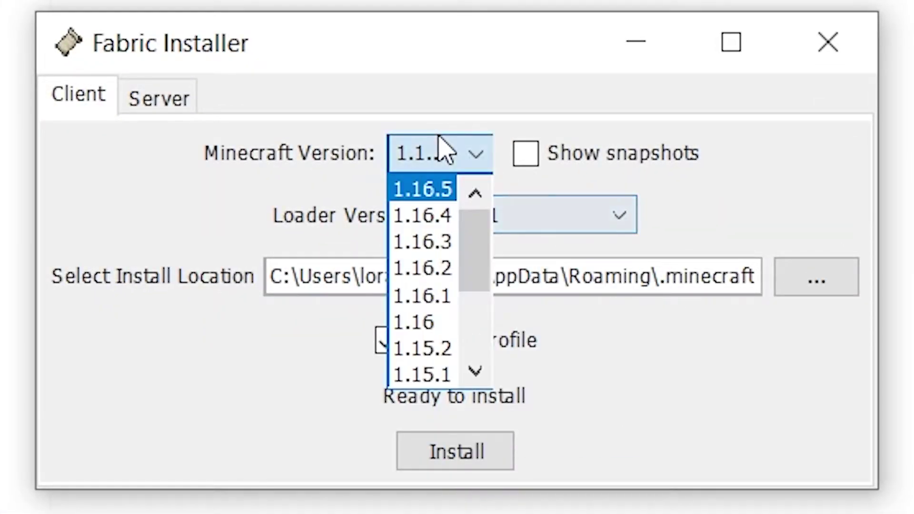
click(440, 149)
Check the Fabric server installation options and return to the client options.
click(149, 98)
click(108, 99)
click(134, 98)
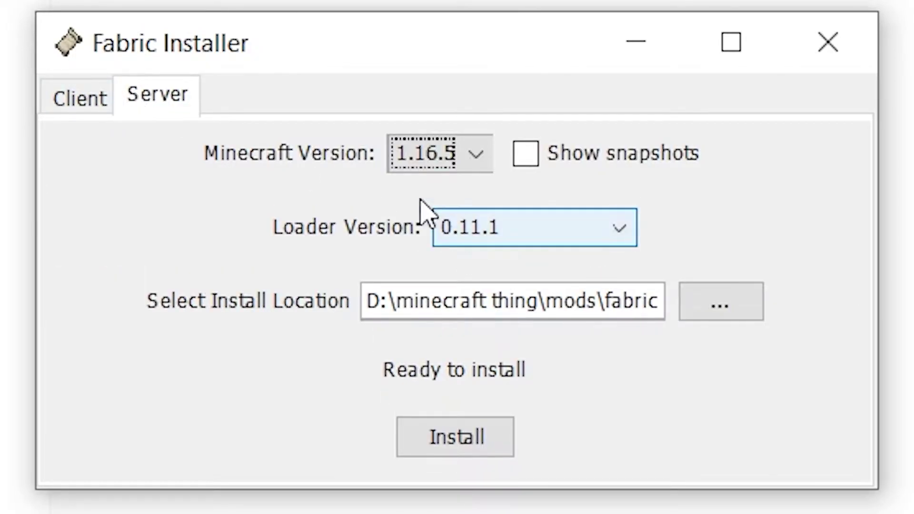
click(85, 98)
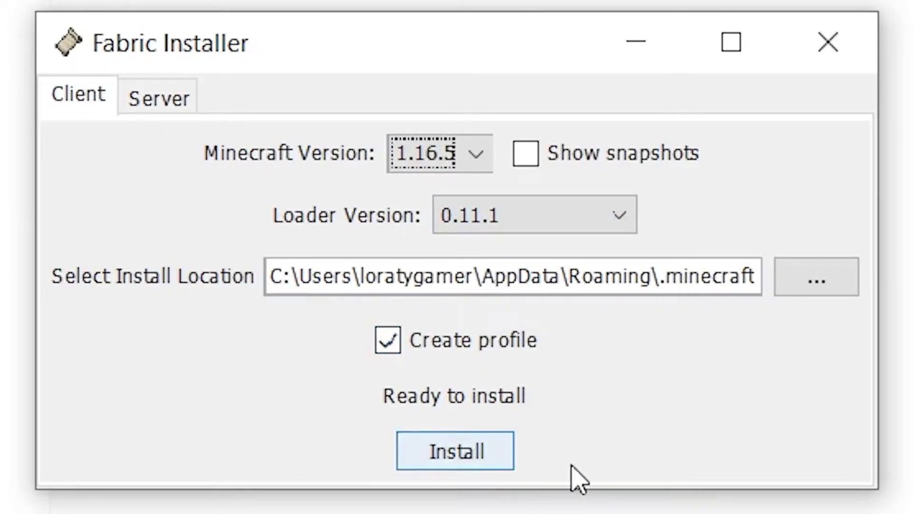
Install the Fabric client into the .minecraft folder with Create profile enabled, and dismiss the completion message.
click(459, 454)
click(465, 345)
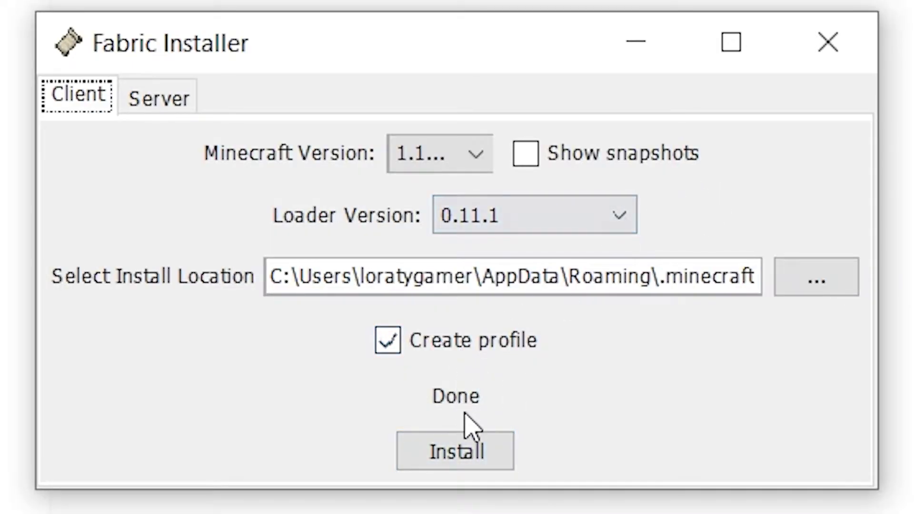
click(465, 440)
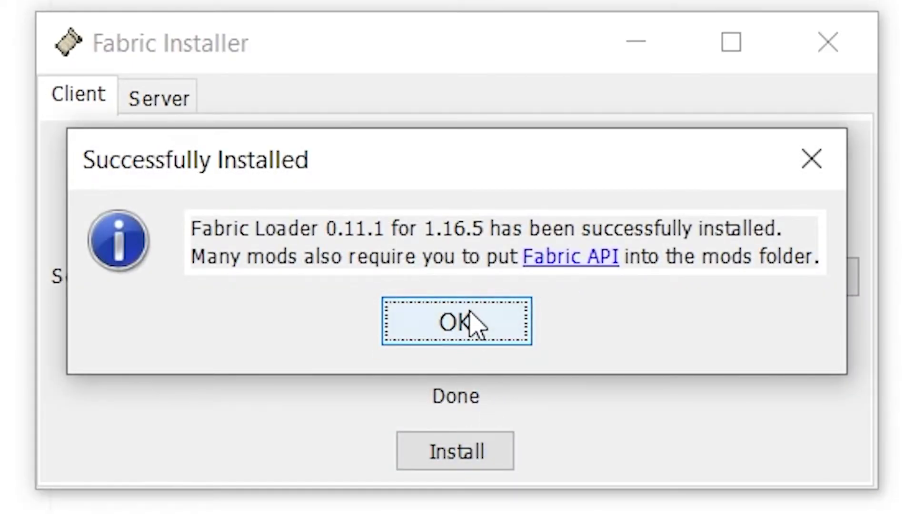
click(473, 324)
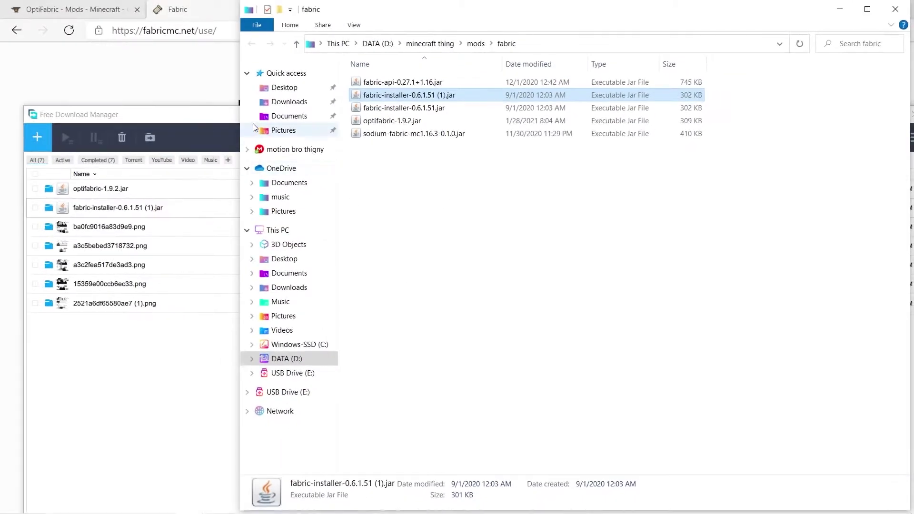
Close the Free Download Manager window and select fabric-api-0.27.1+1.16.jar in the fabric folder.
click(211, 126)
drag(841, 117, 513, 137)
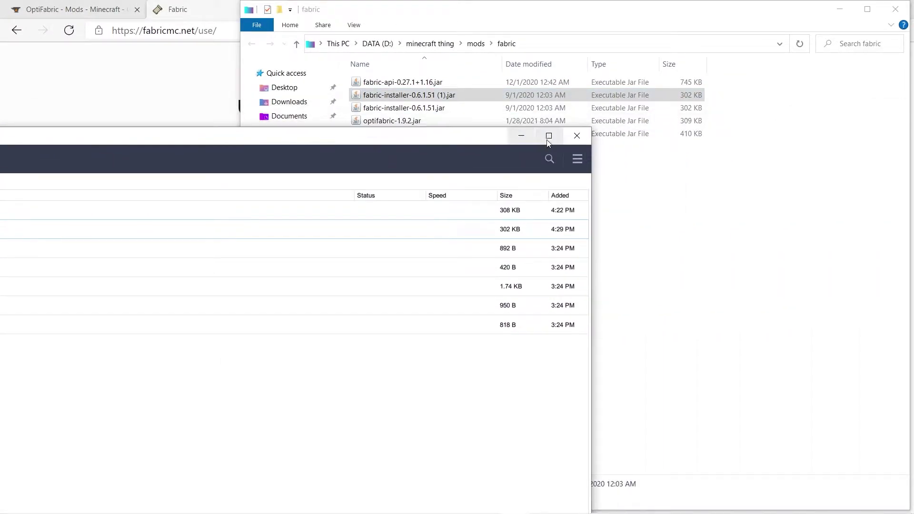
click(570, 139)
click(384, 83)
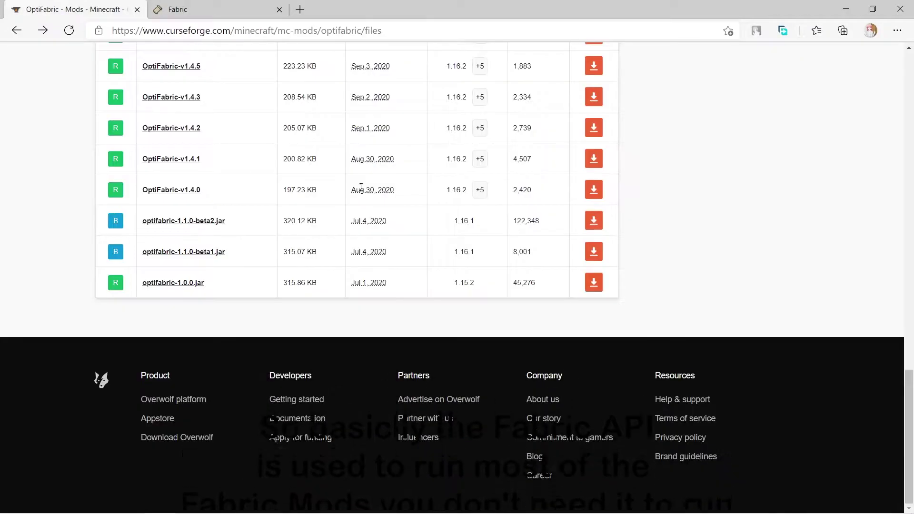
Download OptiFabric-v1.9.2 for Minecraft 1.16.5 from CurseForge and switch to the fabric folder in File Explorer.
scroll(278, 150, up, 20)
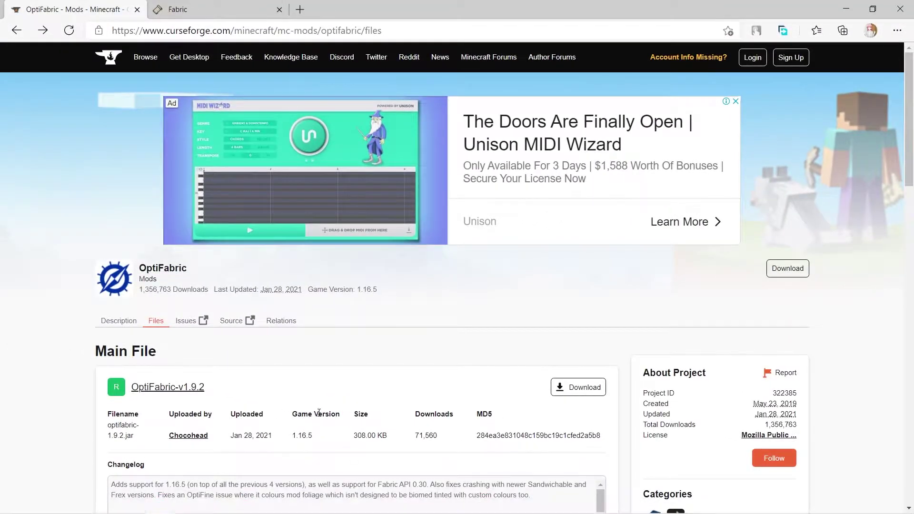
scroll(312, 453, down, 3)
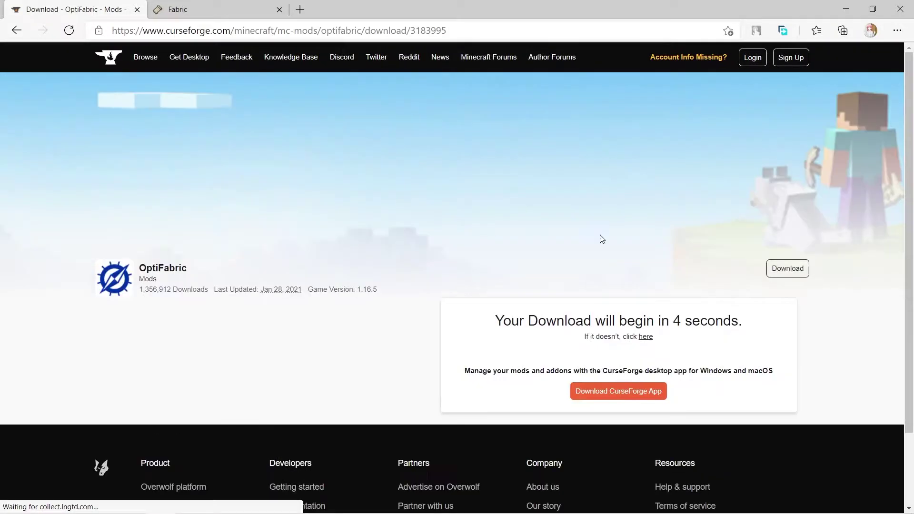
click(137, 11)
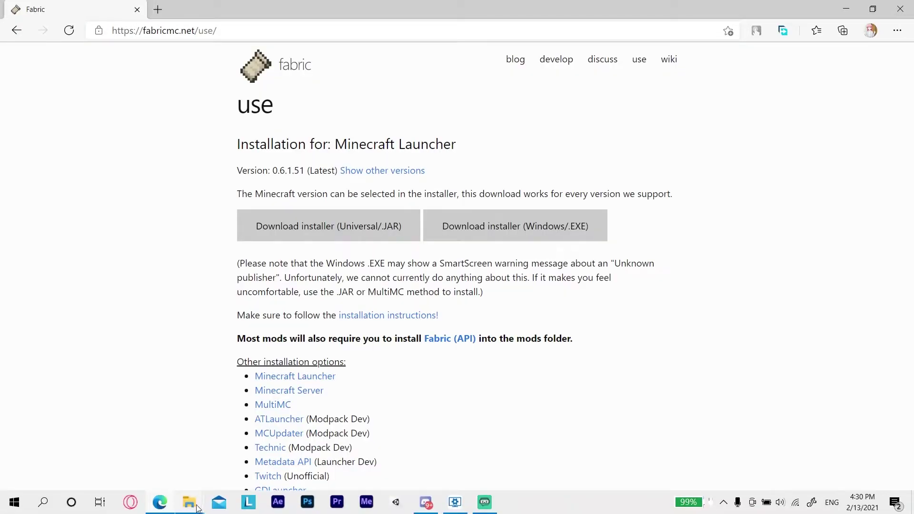
mouse_move(189, 503)
click(234, 448)
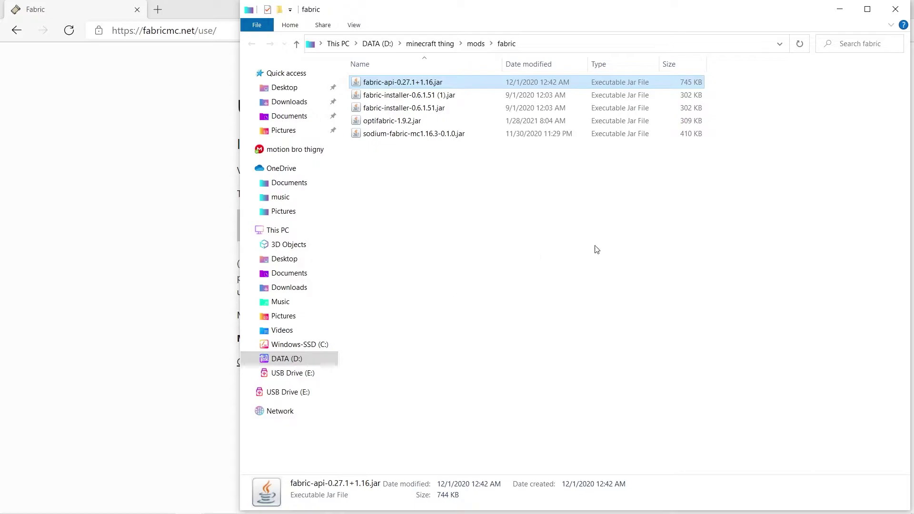
Run %appdata% and open the mods folder inside .minecraft.
key(super+r)
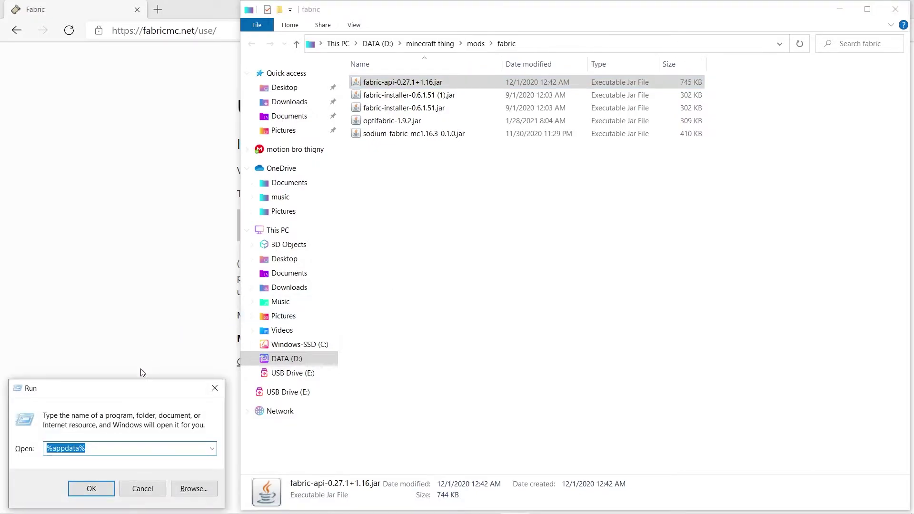
click(215, 388)
right_click(13, 491)
click(26, 452)
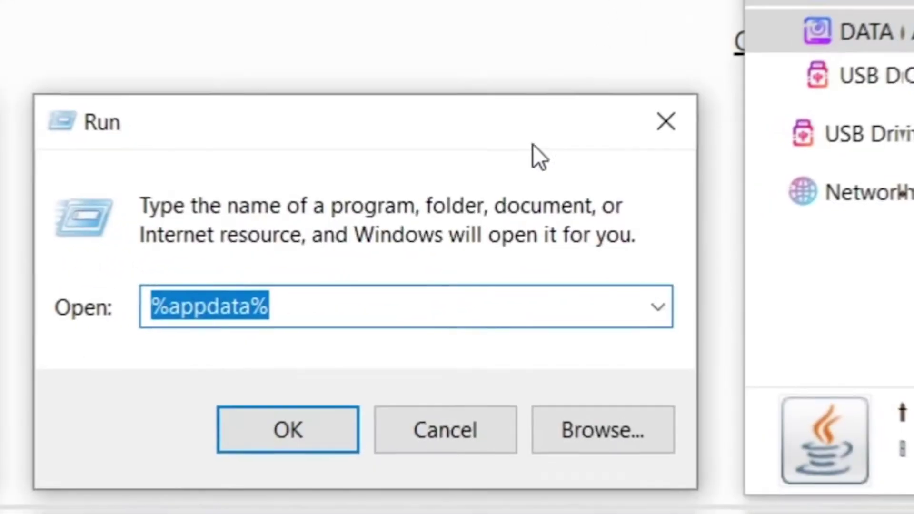
click(328, 309)
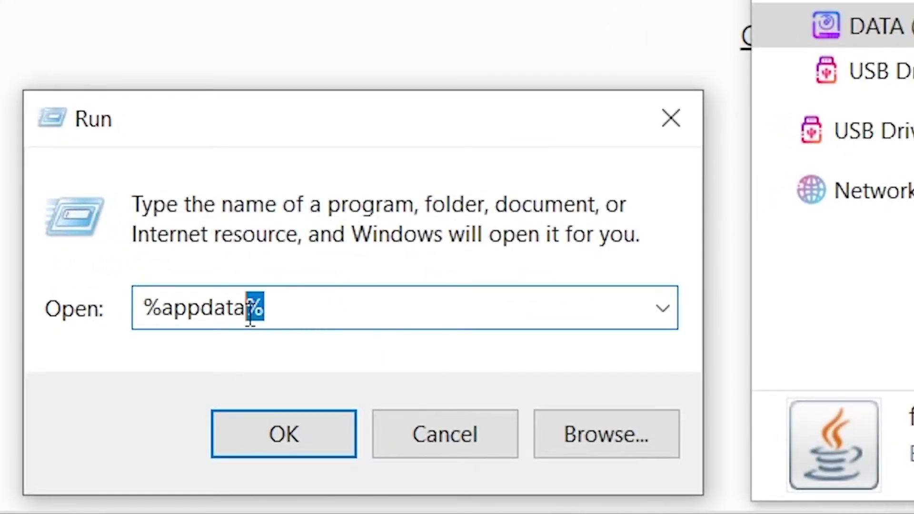
drag(253, 317, 58, 353)
click(347, 449)
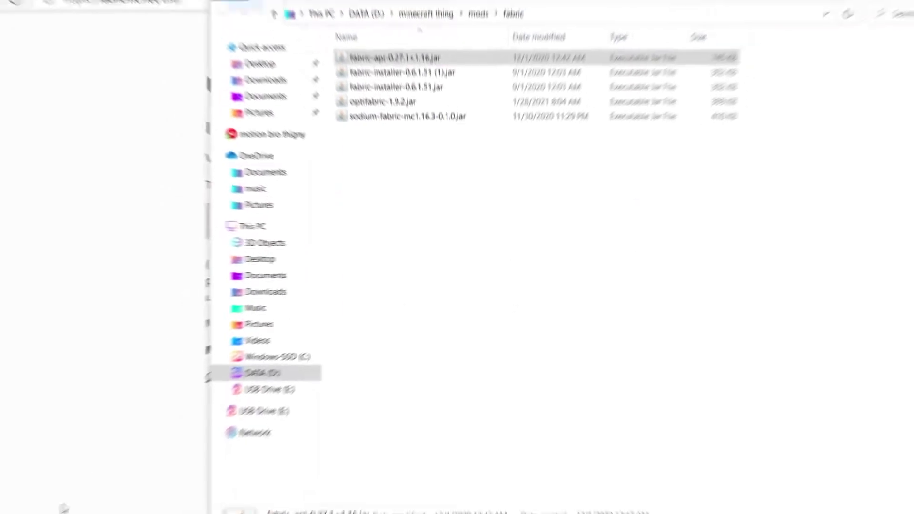
double_click(358, 97)
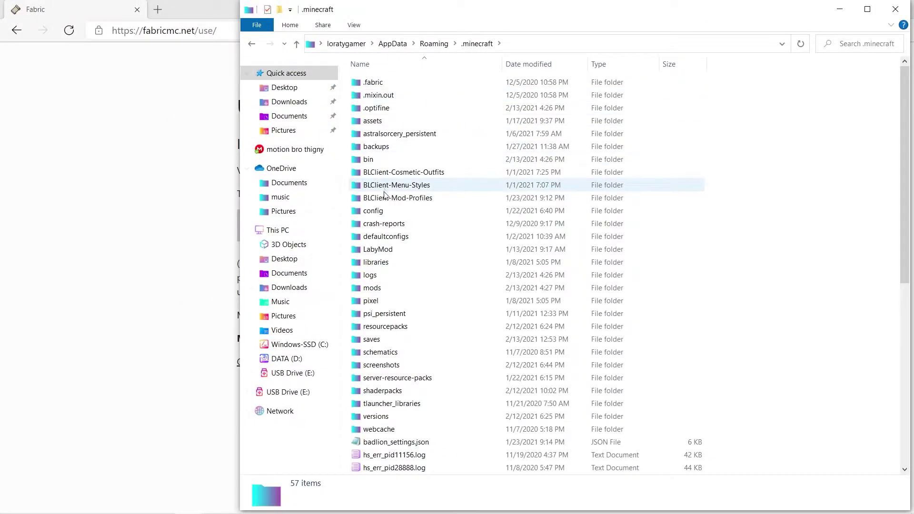
double_click(385, 290)
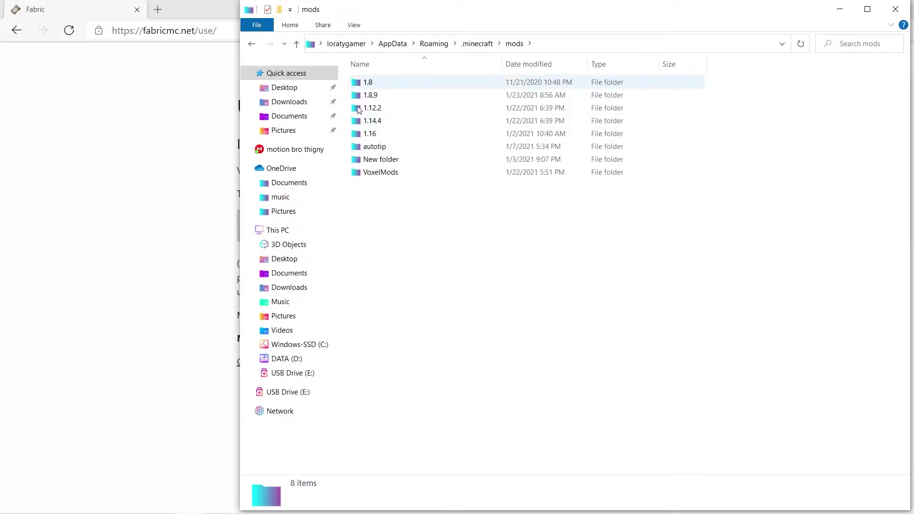
Copy optifabric-1.9.2.jar from the fabric folder and OptiFine_1.16.5_HD_U_G6.jar from the D: drive into the .minecraft mods folder.
drag(394, 16, 483, 240)
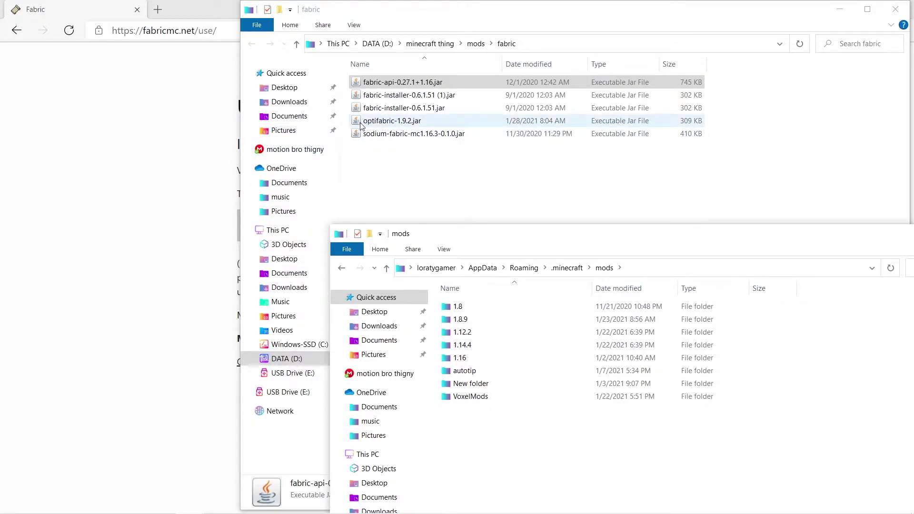
drag(361, 126, 759, 423)
click(476, 43)
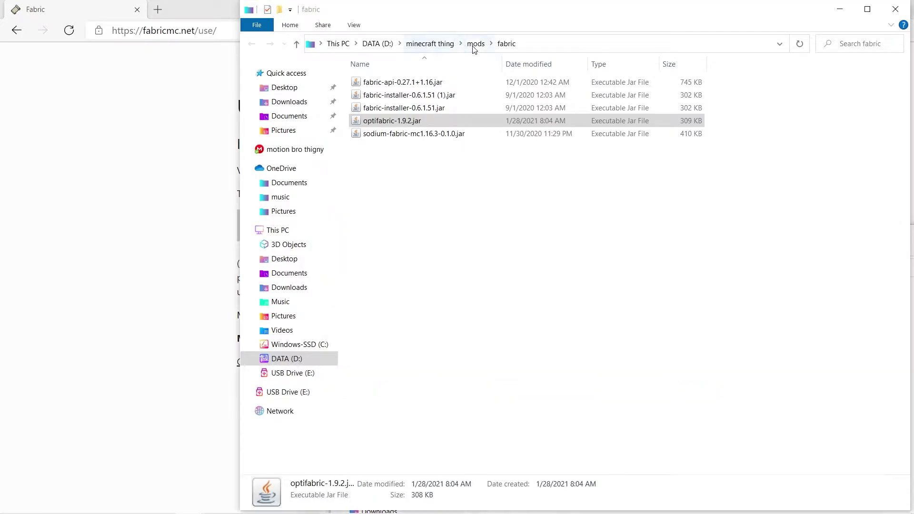
drag(430, 18, 246, 135)
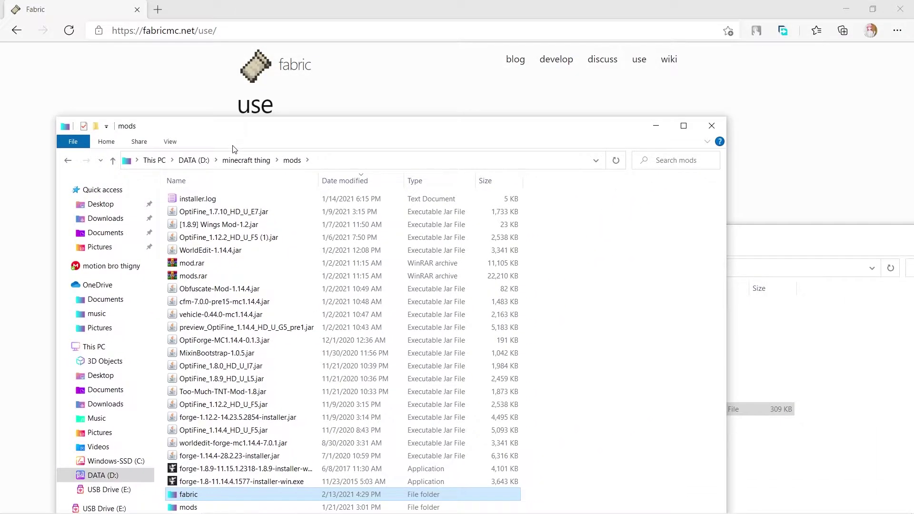
click(194, 160)
double_click(191, 289)
drag(195, 224, 810, 381)
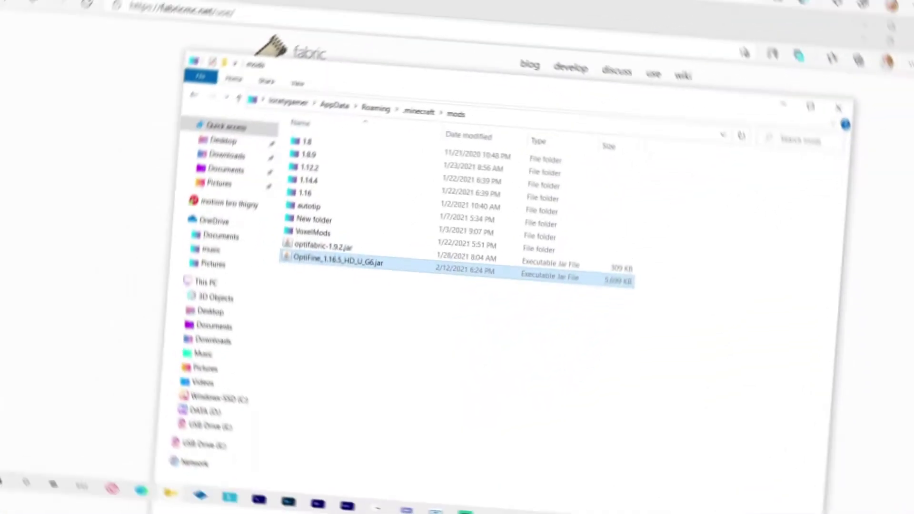
Switch to the Minecraft Launcher and open the list of Java Edition installations.
click(2, 509)
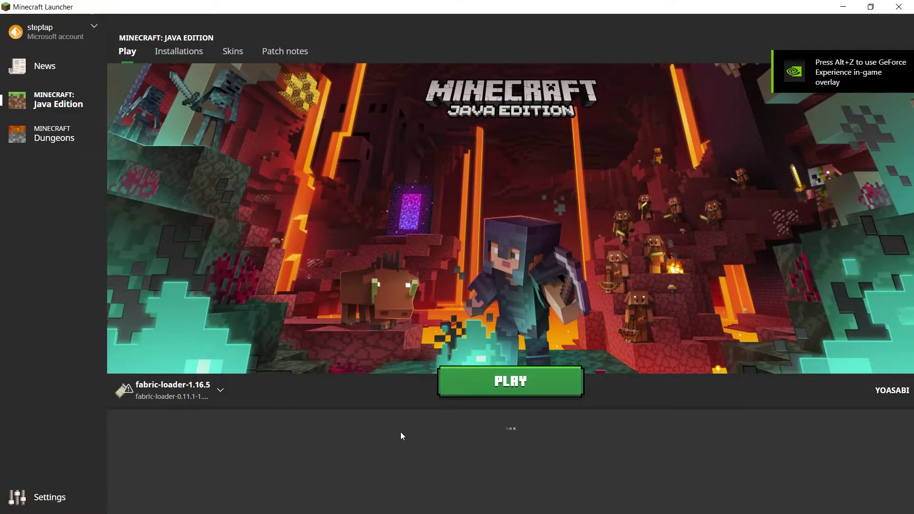
click(172, 54)
click(260, 82)
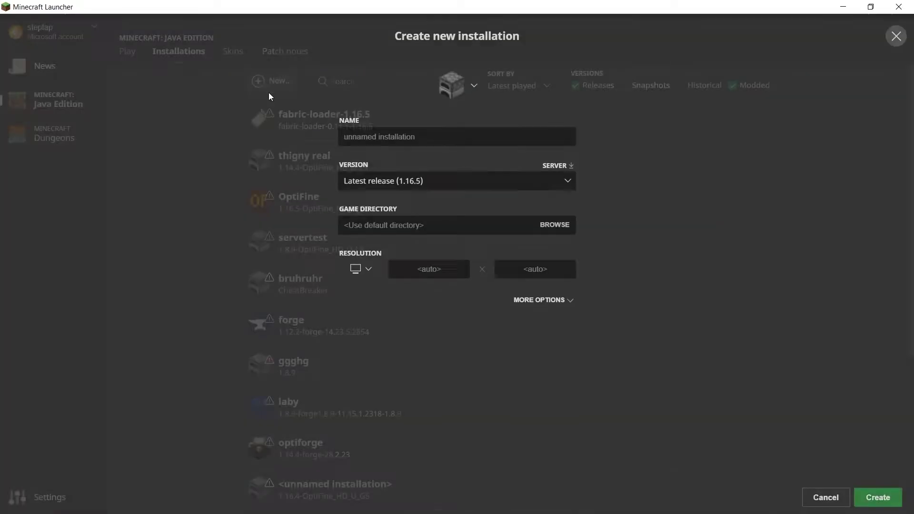
click(407, 182)
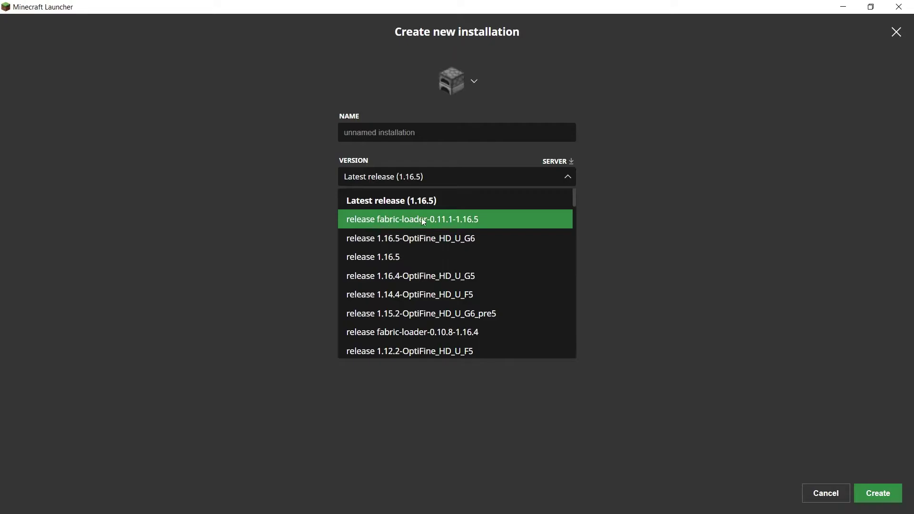
click(826, 493)
click(826, 494)
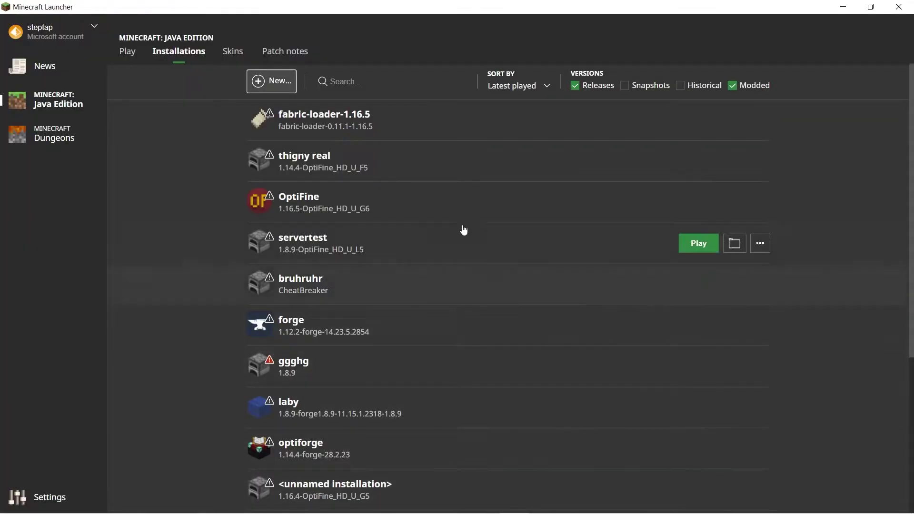
Launch Minecraft: Java Edition with the fabric-loader-1.16.5 installation.
click(128, 52)
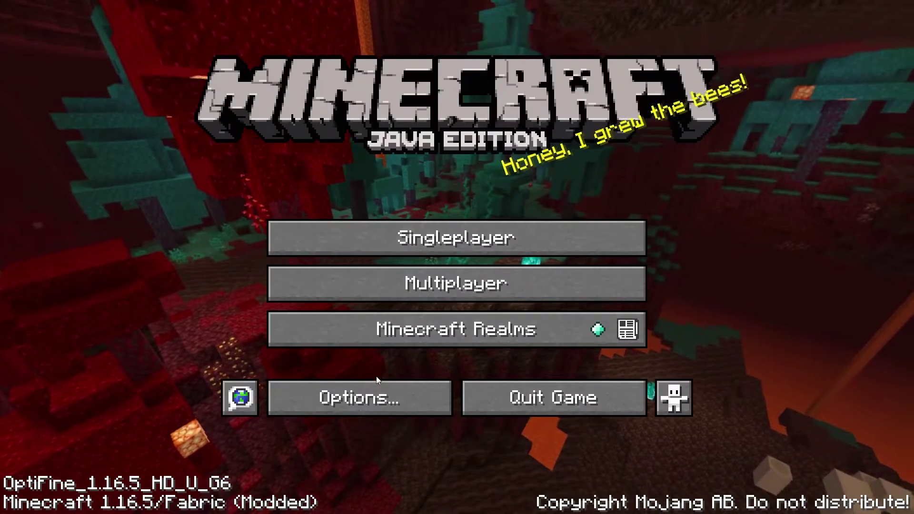
Open the shader pack list from the game's video settings.
click(352, 397)
click(359, 246)
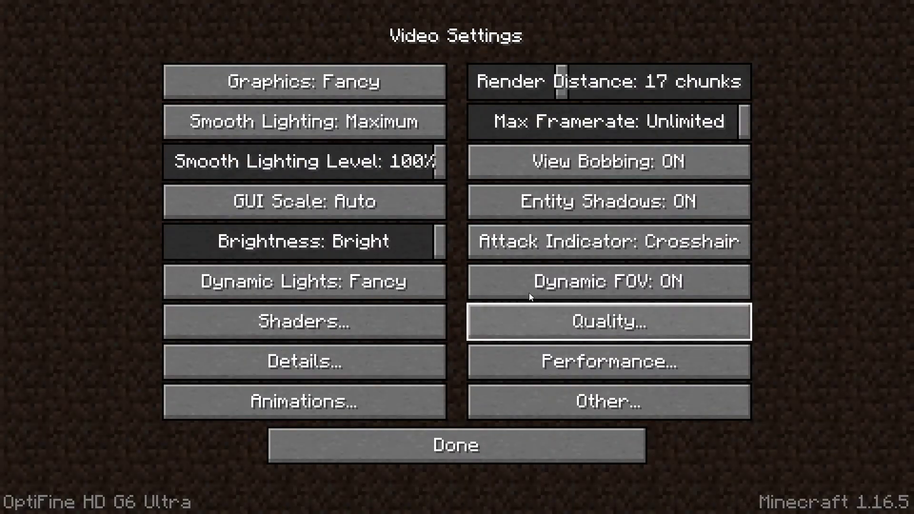
click(358, 295)
click(357, 296)
click(286, 326)
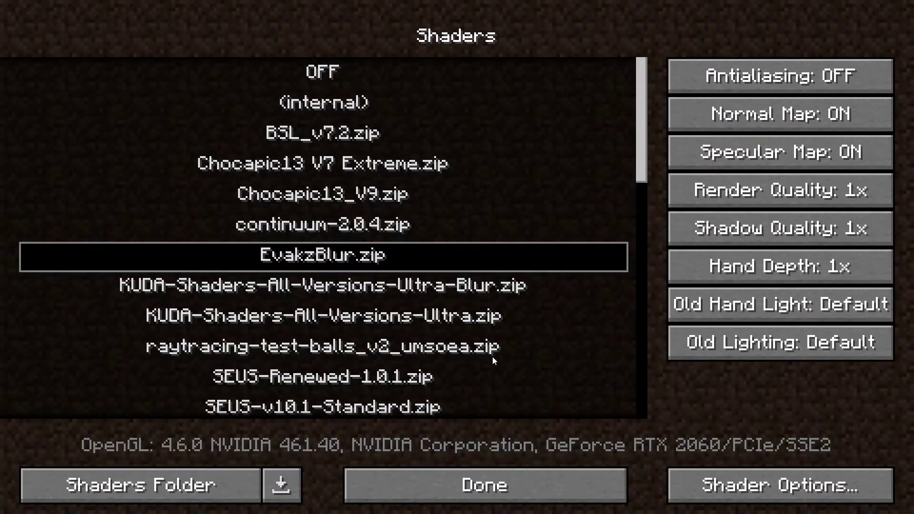
Activate the shader pack Sildurs Vibrant Shaders v1.283 High-MB.zip and return to the title screen.
scroll(231, 353, down, 10)
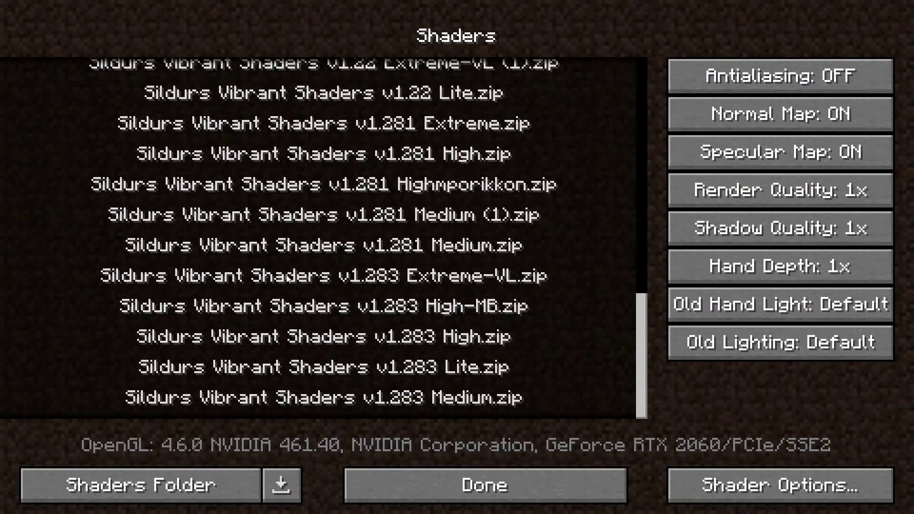
scroll(286, 276, up, 3)
scroll(290, 264, down, 3)
scroll(288, 264, up, 3)
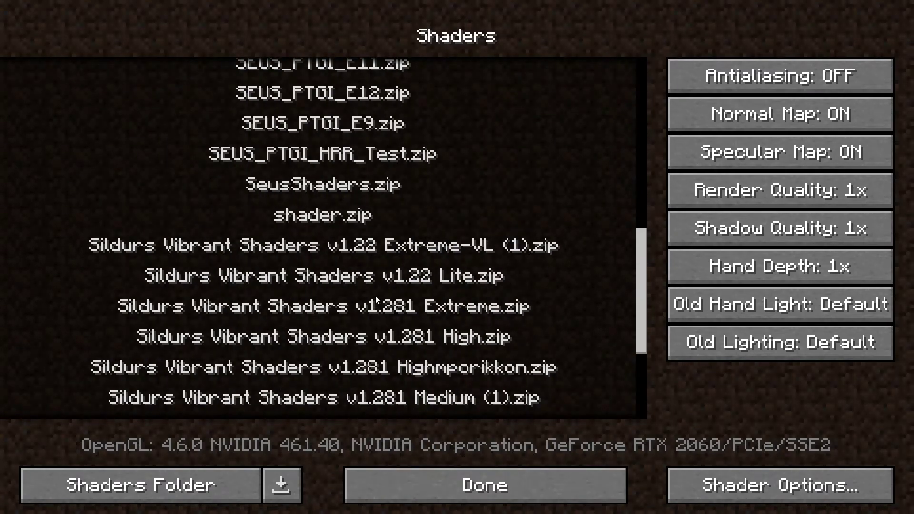
scroll(387, 272, down, 3)
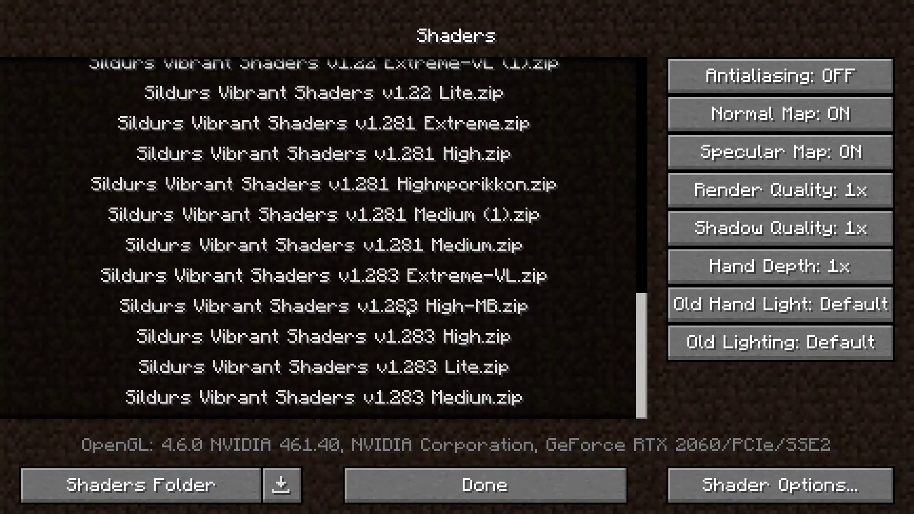
click(409, 307)
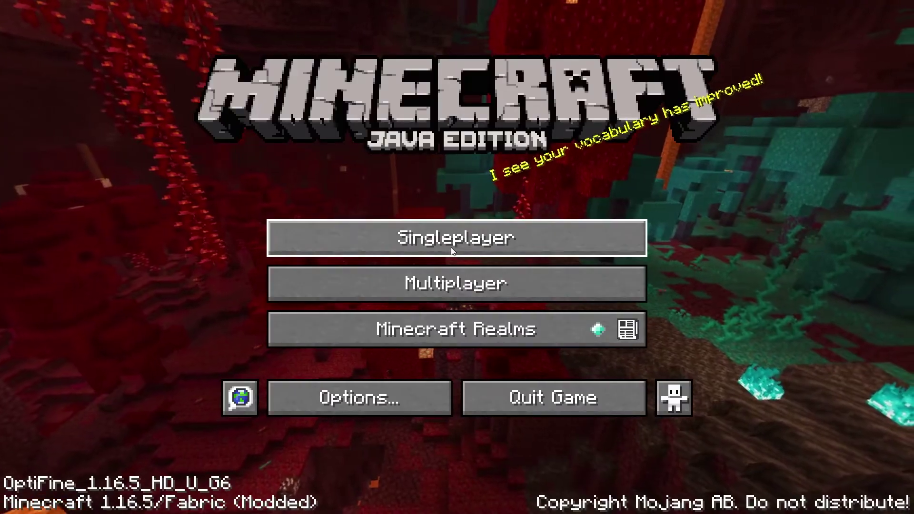
Load a saved singleplayer world and lower the render distance in the video settings.
click(449, 245)
double_click(359, 147)
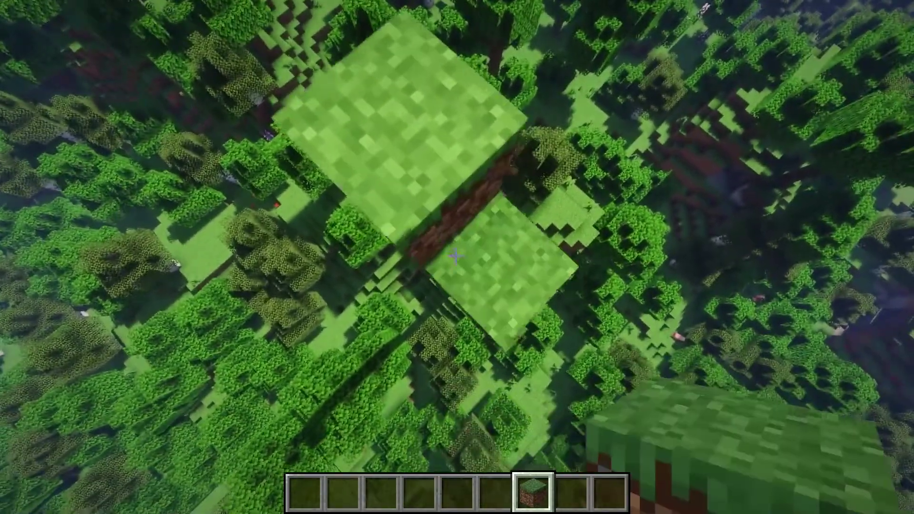
key(Escape)
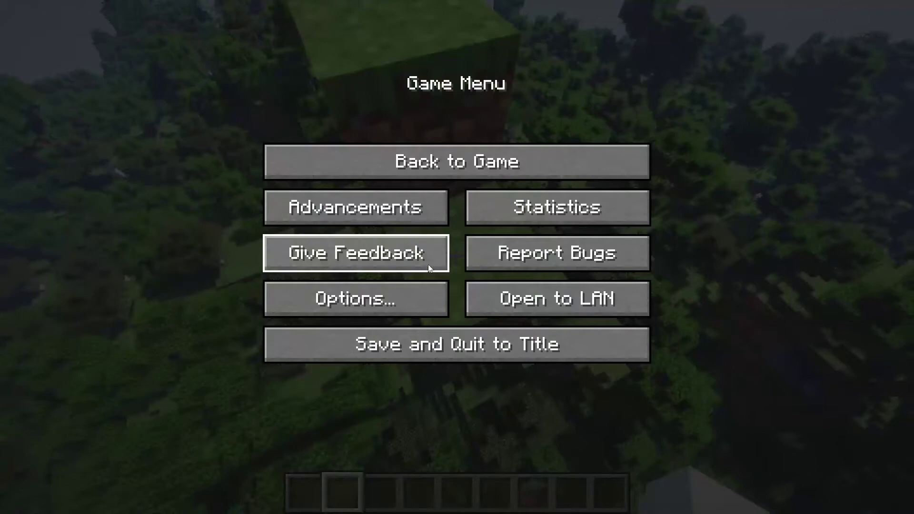
click(362, 298)
click(387, 230)
drag(562, 81, 507, 81)
key(Escape)
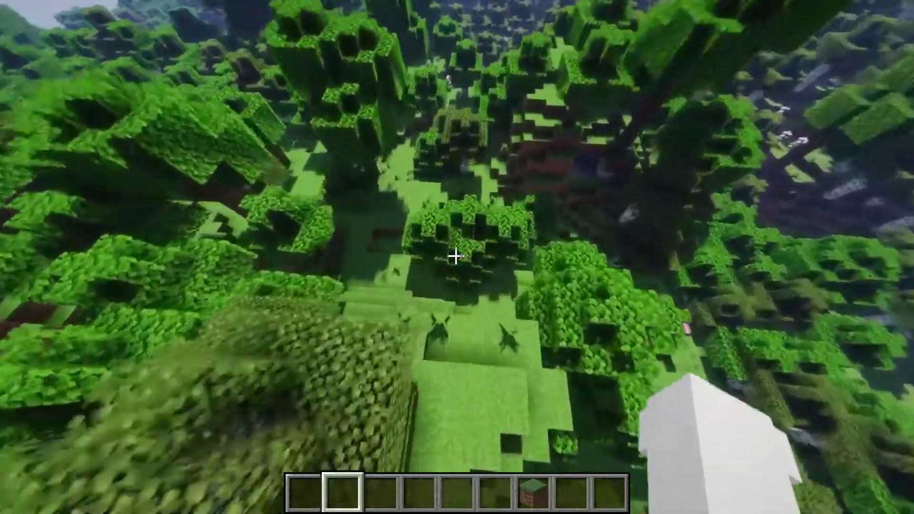
Equip the grass block from the hotbar and try to place it on the tree leaves.
scroll(456, 256, down, 5)
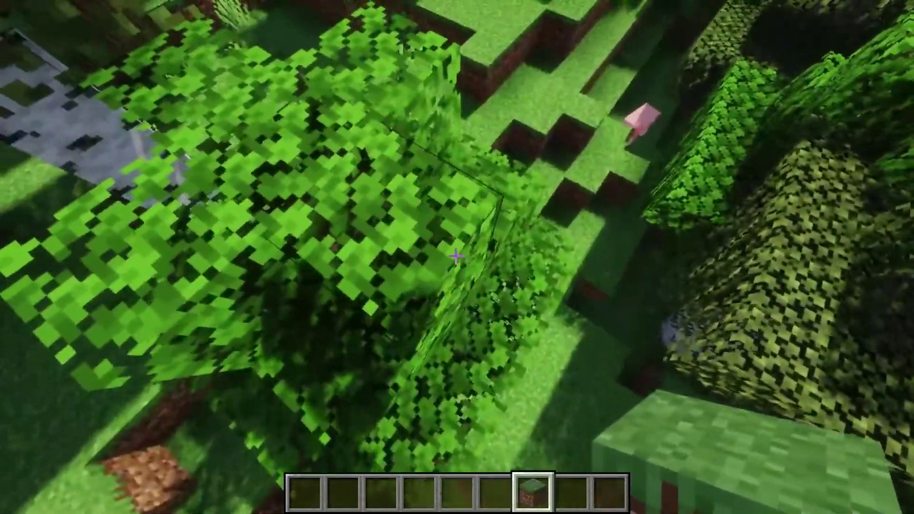
right_click(457, 257)
right_click(456, 257)
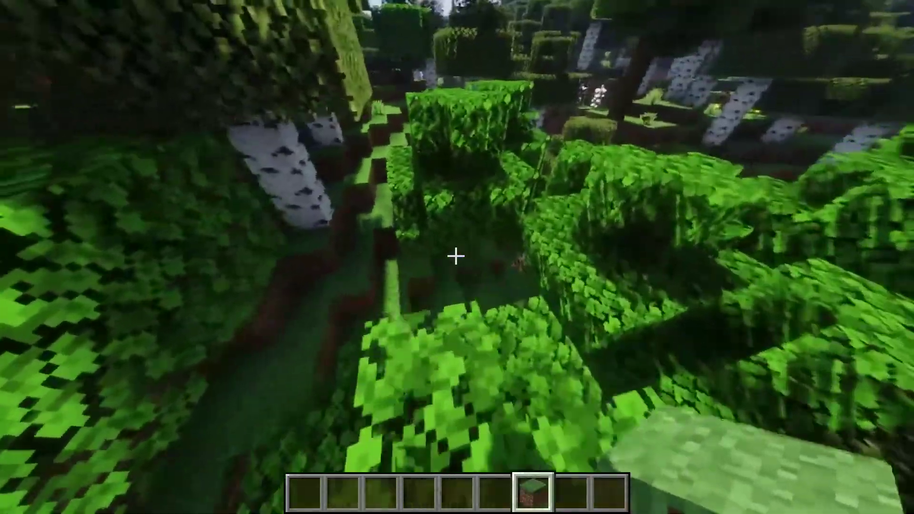
Test the creative inventory by opening and closing it, and send the chat message "dgfhj".
key(2)
key(e)
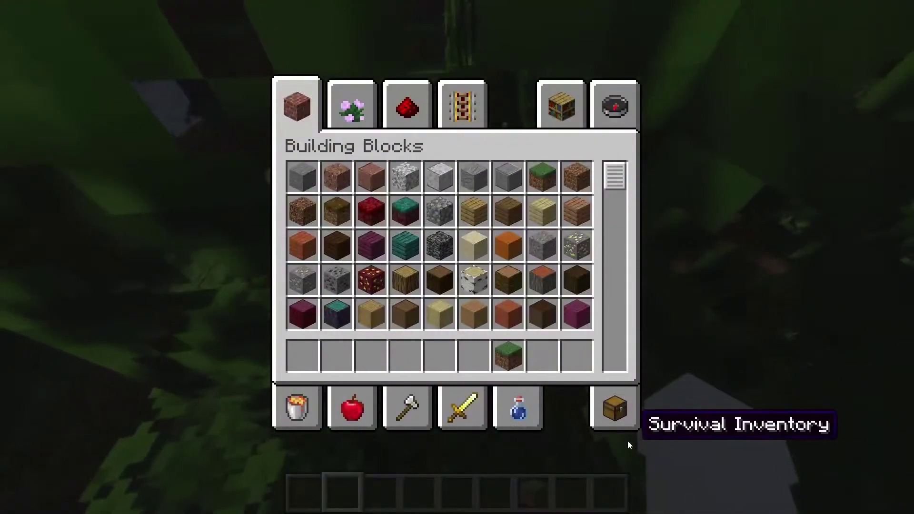
key(e)
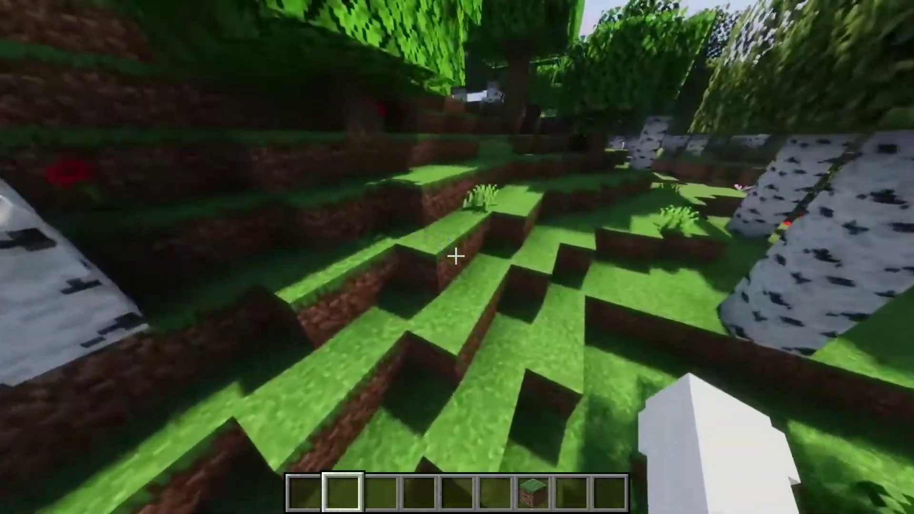
key(t)
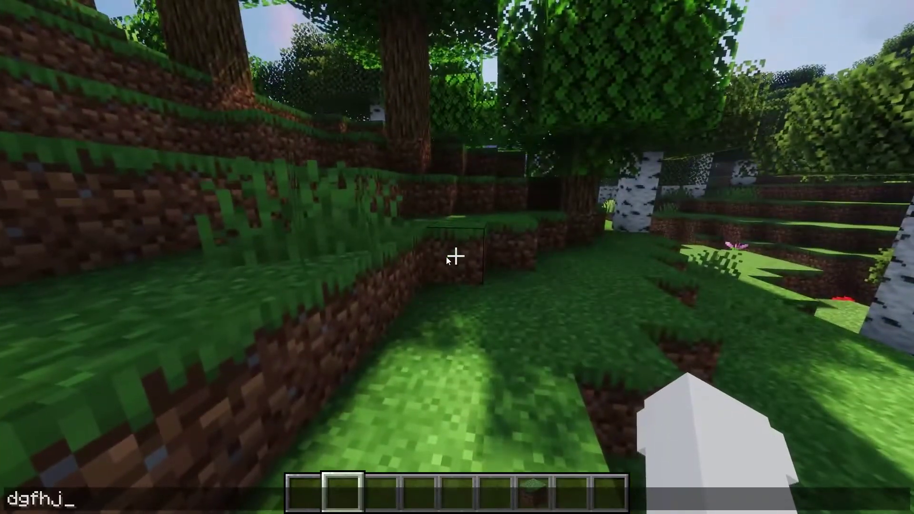
key(Return)
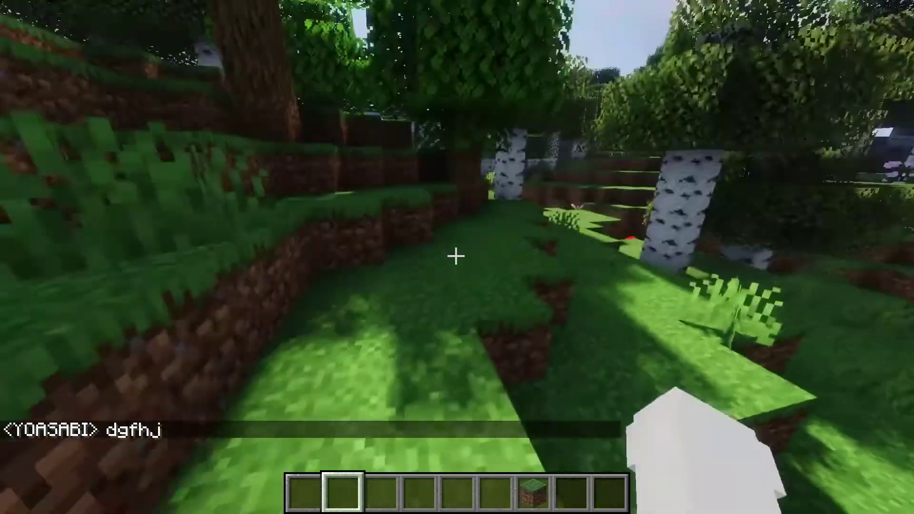
Check the in-game video settings and return to the world.
key(Escape)
click(396, 296)
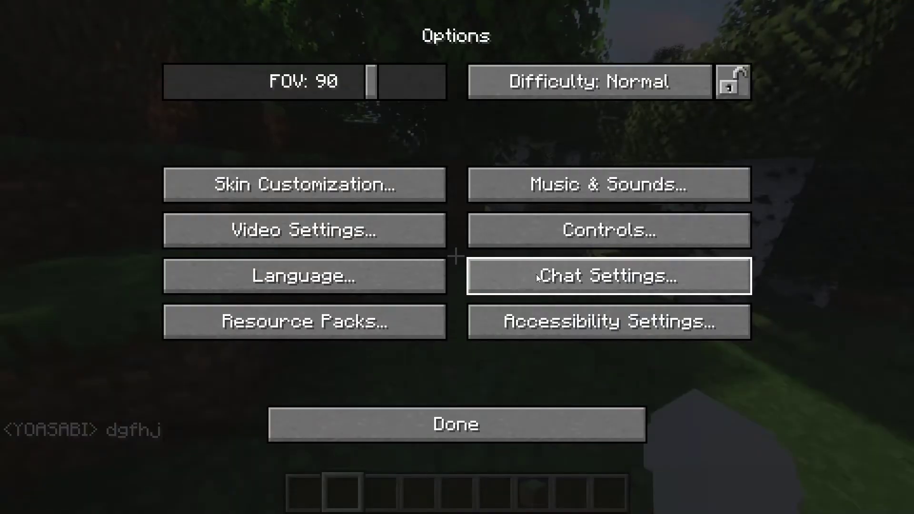
click(441, 231)
key(Escape)
key(Escape)
key(Escape)
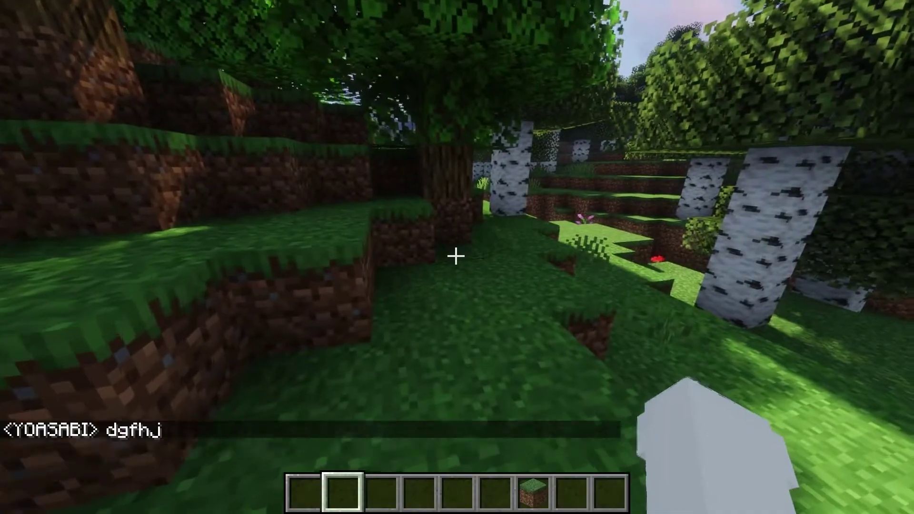
scroll(457, 257, down, 2)
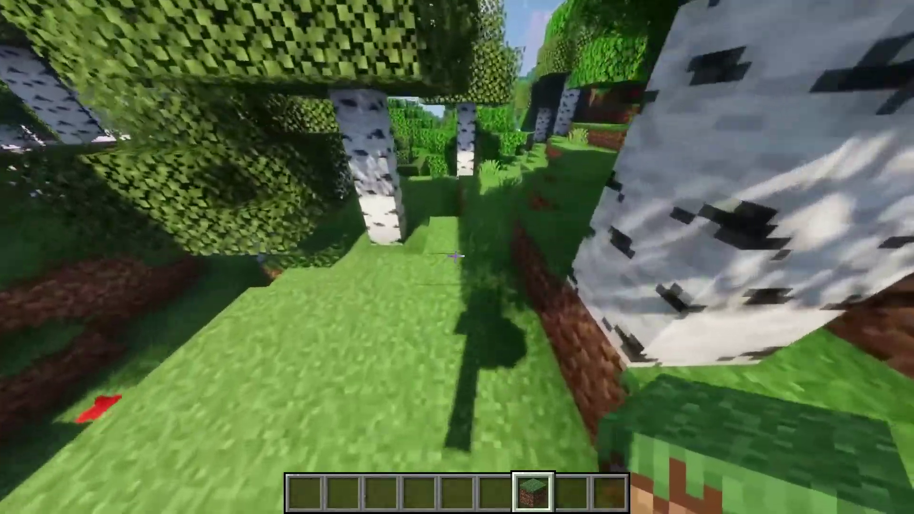
key(5)
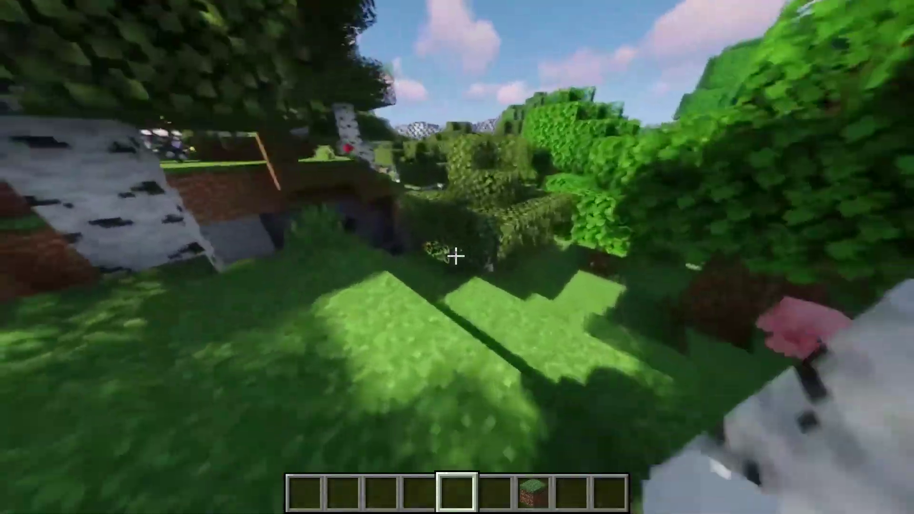
key(4)
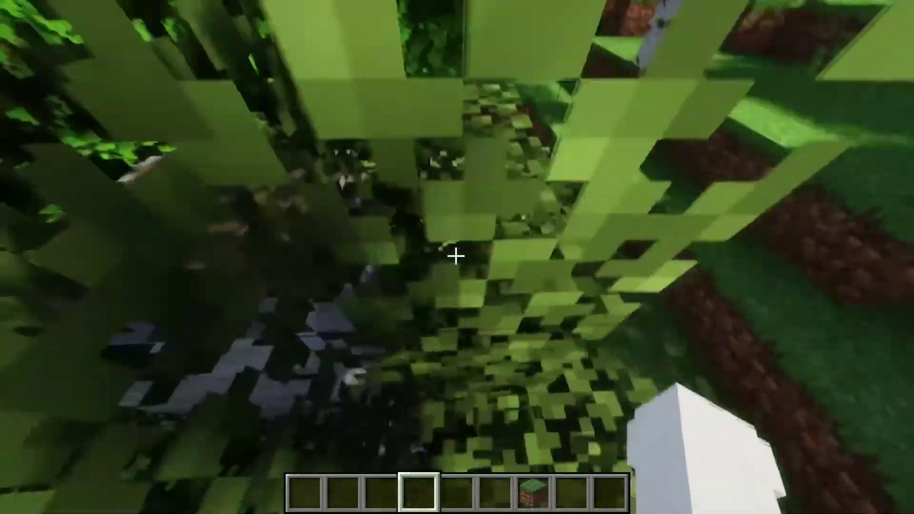